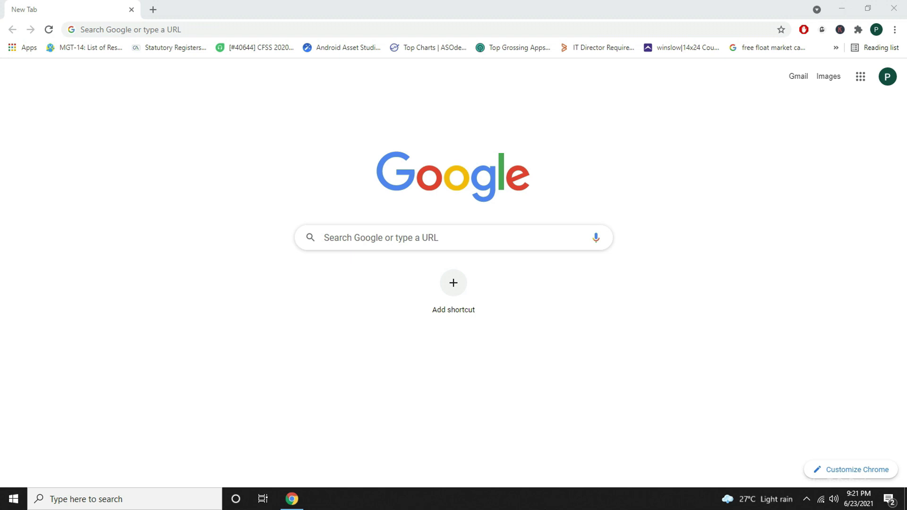
- Search Google for "blender" and open the official blender.org home page
{"action": "left_click", "coordinate": [391, 248]}
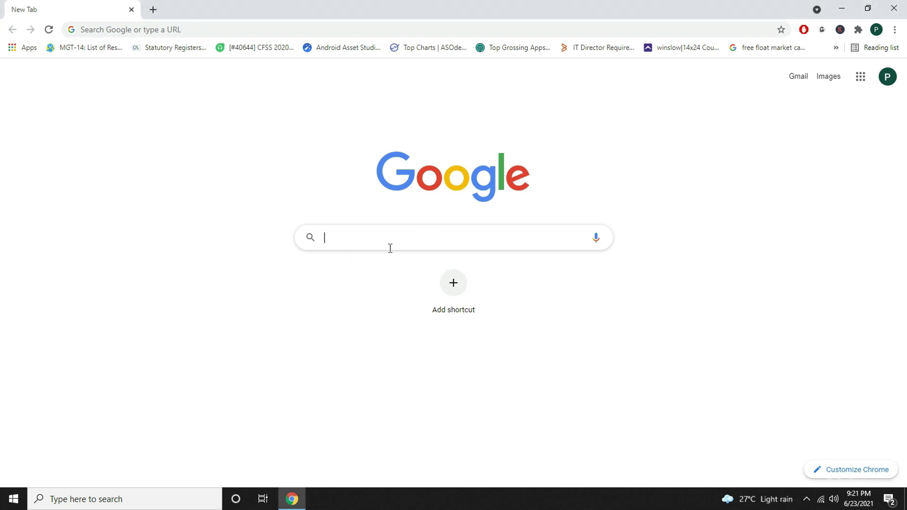
{"action": "type", "text": "blender"}
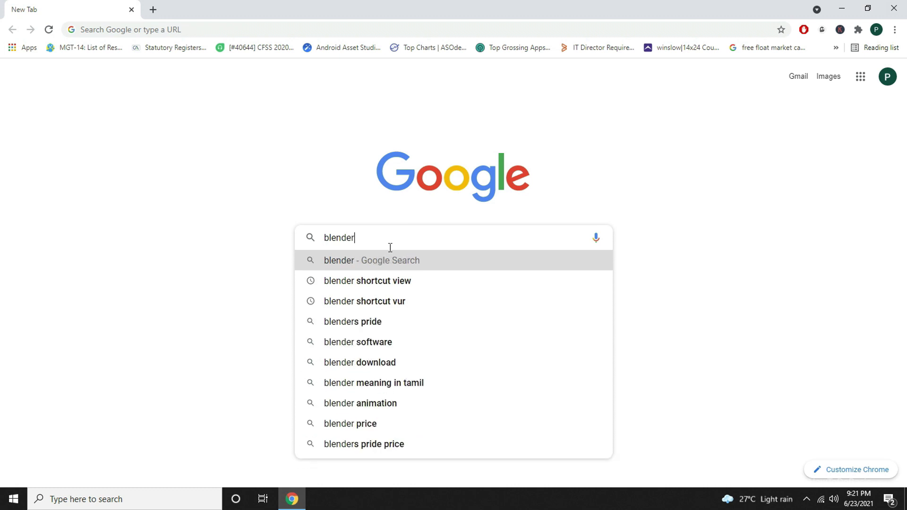
{"action": "key", "text": "Return"}
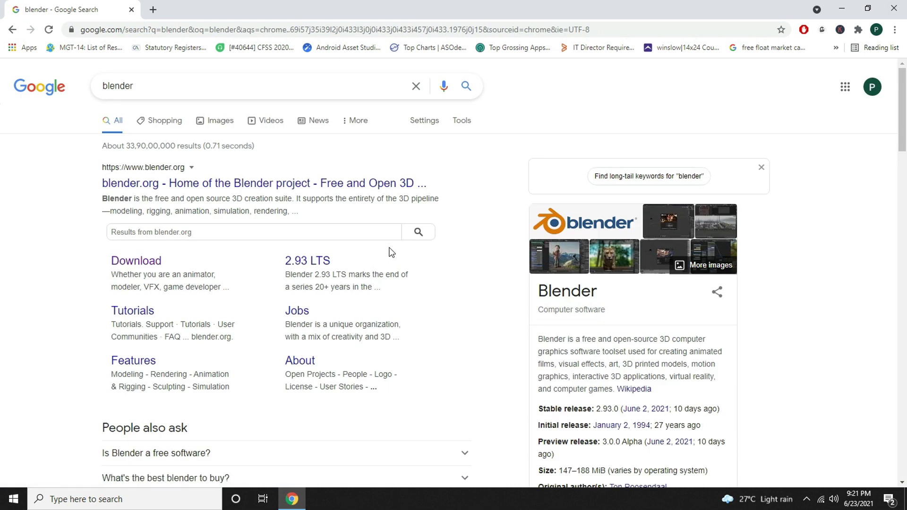
{"action": "left_click", "coordinate": [259, 191]}
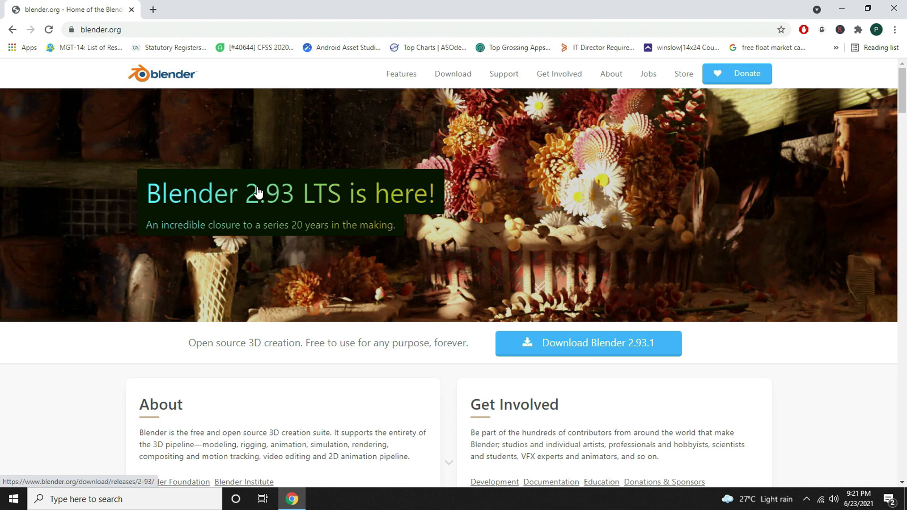
- Download the Blender 2.93.1 Windows installer from the site's download page to the default Programs folder
{"action": "left_click", "coordinate": [534, 347]}
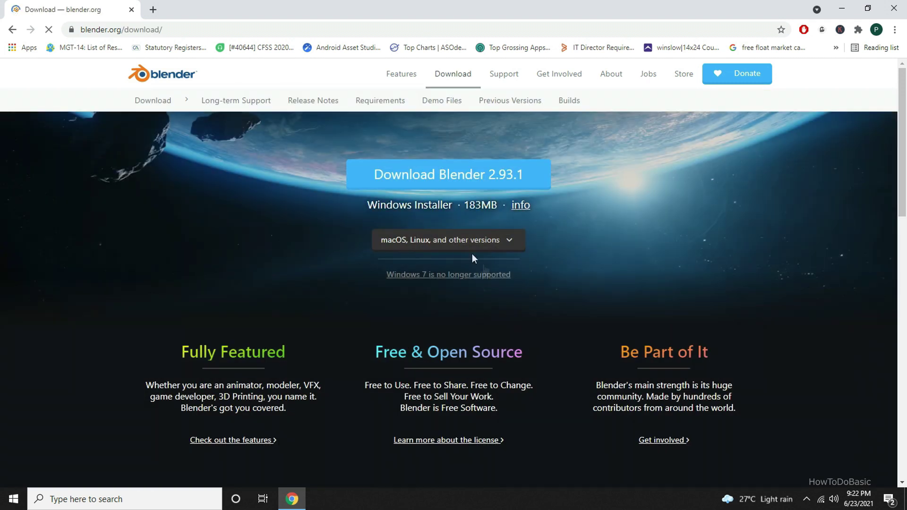
{"action": "left_click", "coordinate": [458, 246]}
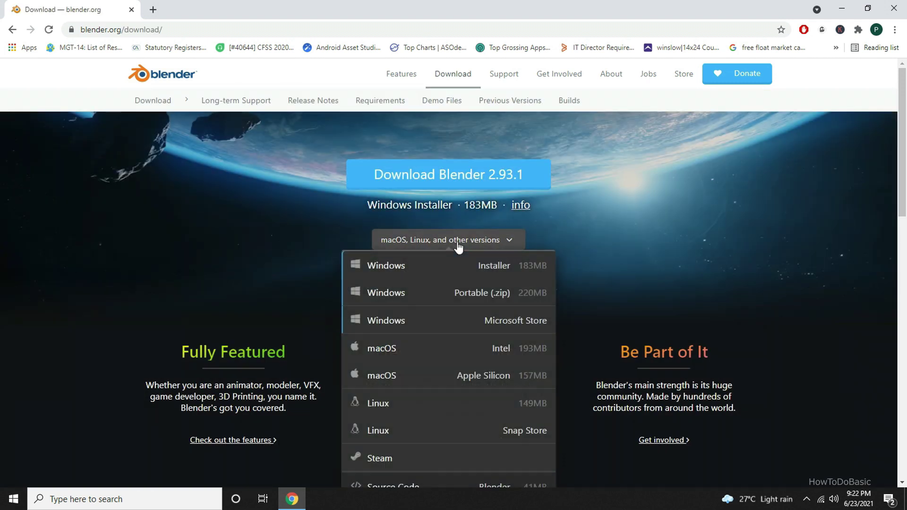
{"action": "left_click", "coordinate": [391, 176]}
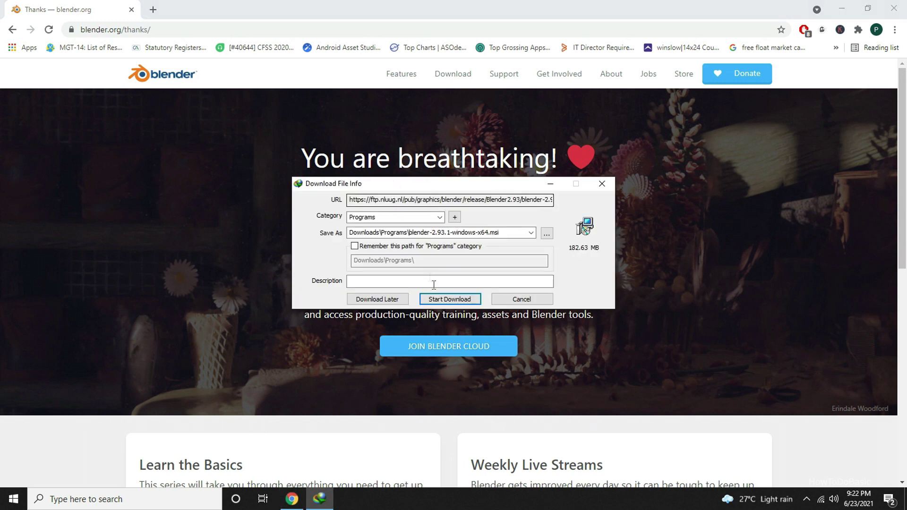
{"action": "left_click", "coordinate": [441, 301]}
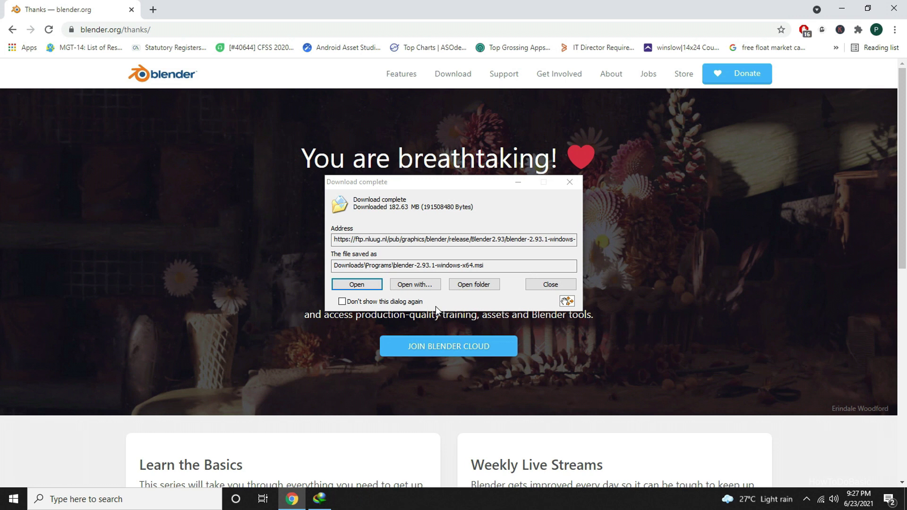
- Run the downloaded Blender installer, accept the license agreement terms and proceed to the custom setup page
{"action": "left_click", "coordinate": [377, 284]}
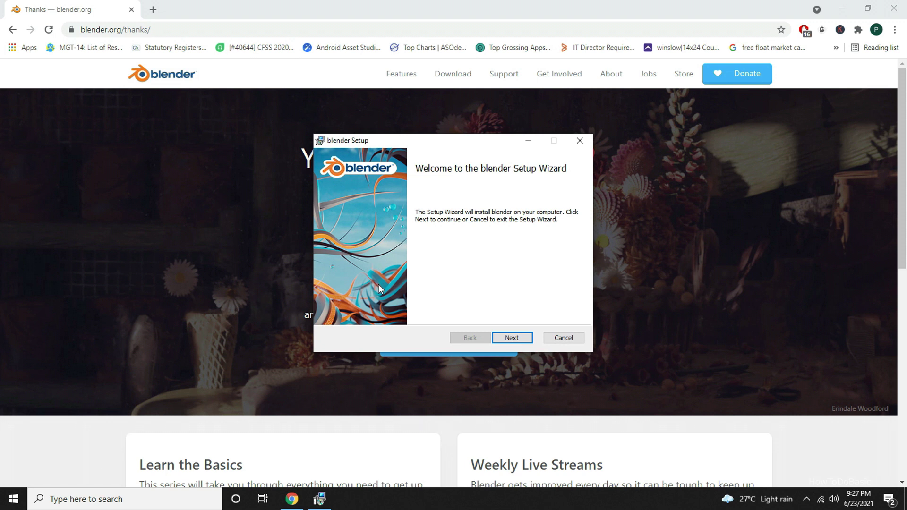
{"action": "left_click", "coordinate": [502, 337]}
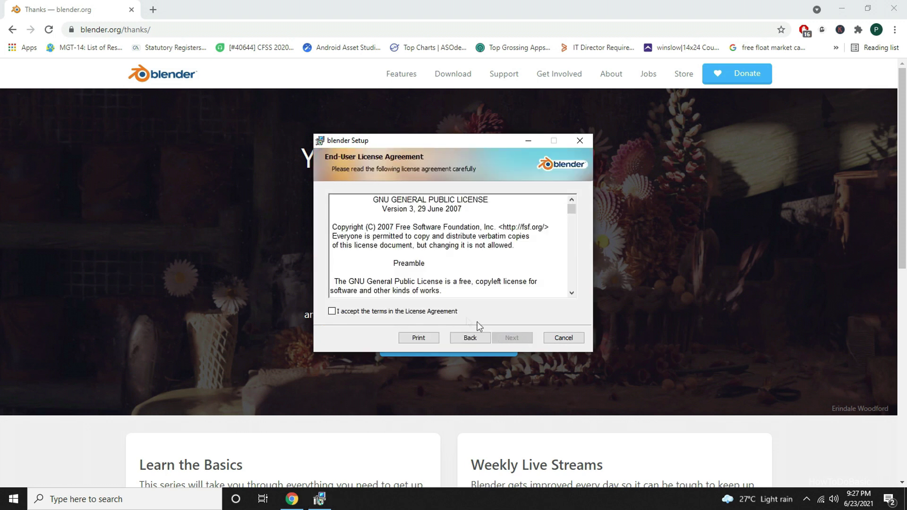
{"action": "left_click", "coordinate": [446, 313]}
{"action": "left_click", "coordinate": [495, 338]}
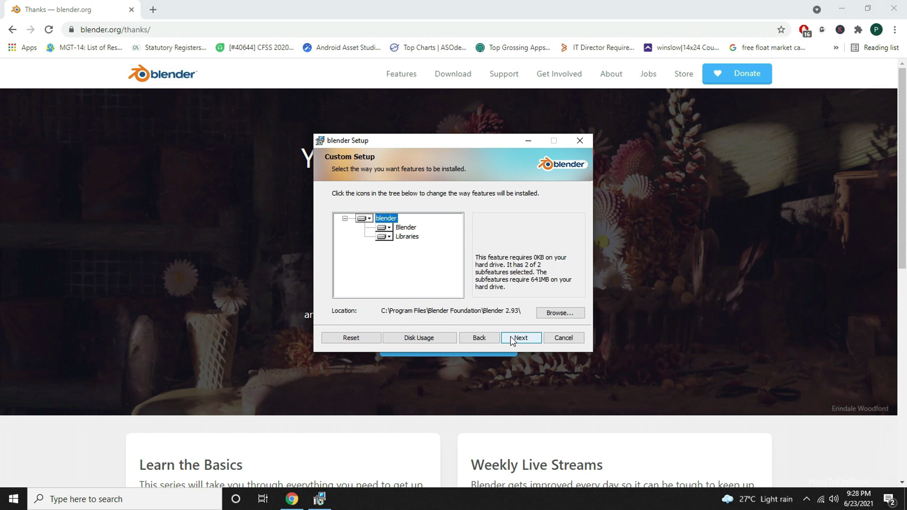
- Cancel the Blender installation and exit the setup wizard
{"action": "left_click", "coordinate": [550, 340]}
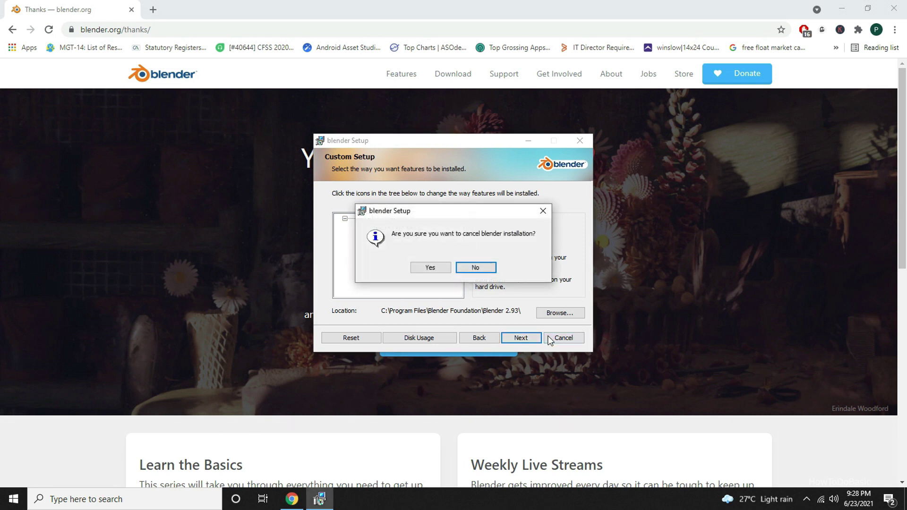
{"action": "left_click", "coordinate": [442, 270]}
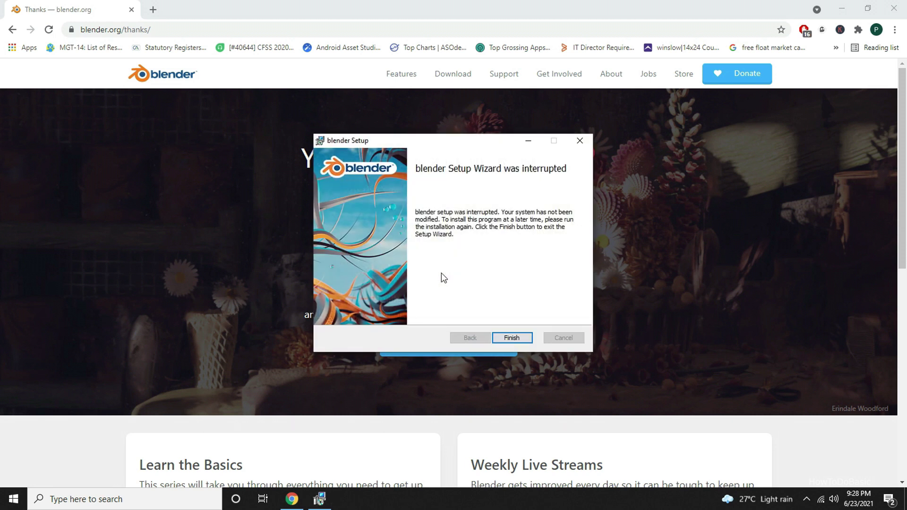
{"action": "left_click", "coordinate": [506, 336]}
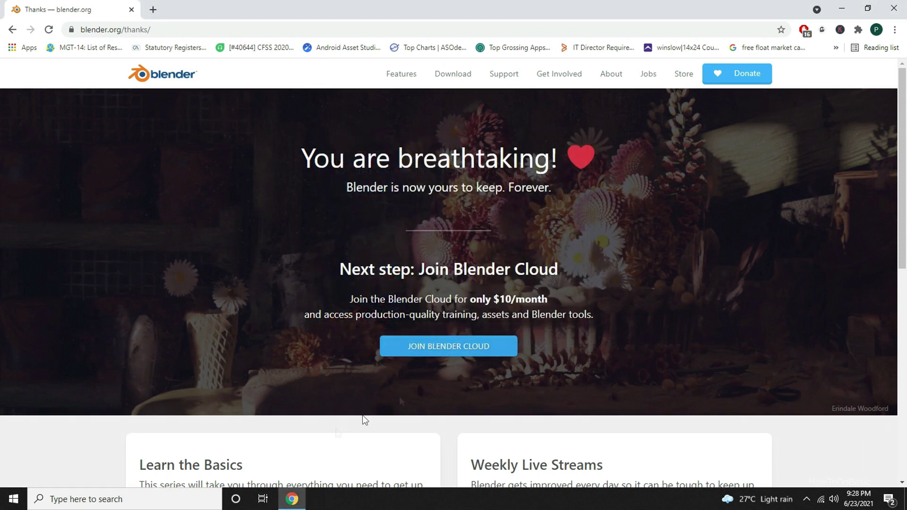
- Find the installed Blender app through the Windows search, launch it and dismiss the splash screen
{"action": "left_click", "coordinate": [156, 504]}
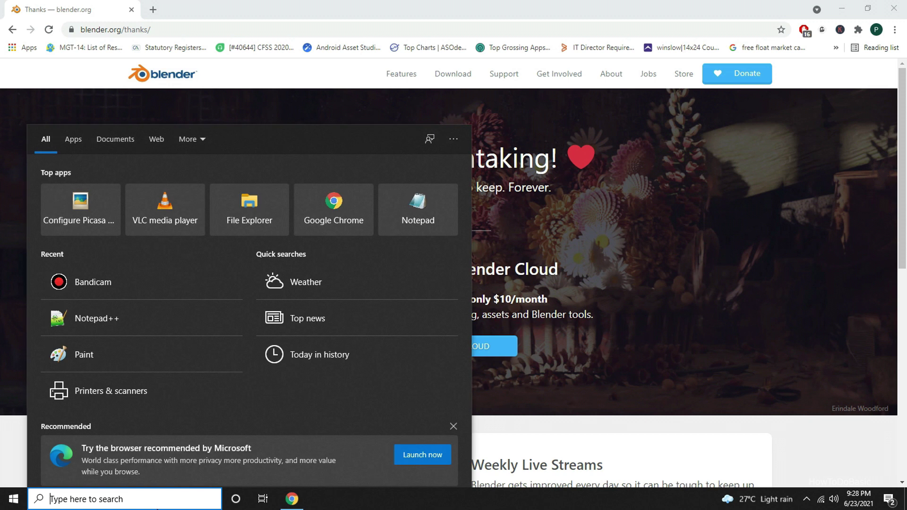
{"action": "type", "text": "blender"}
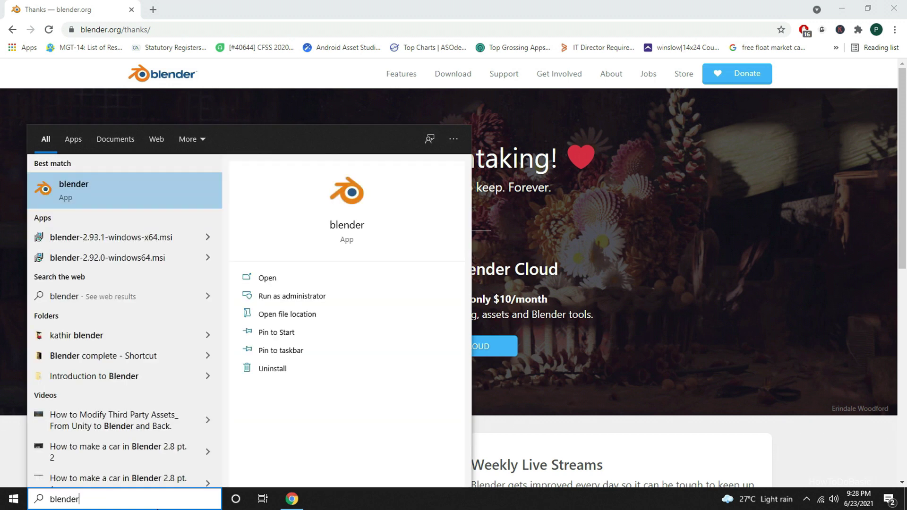
{"action": "key", "text": "Return"}
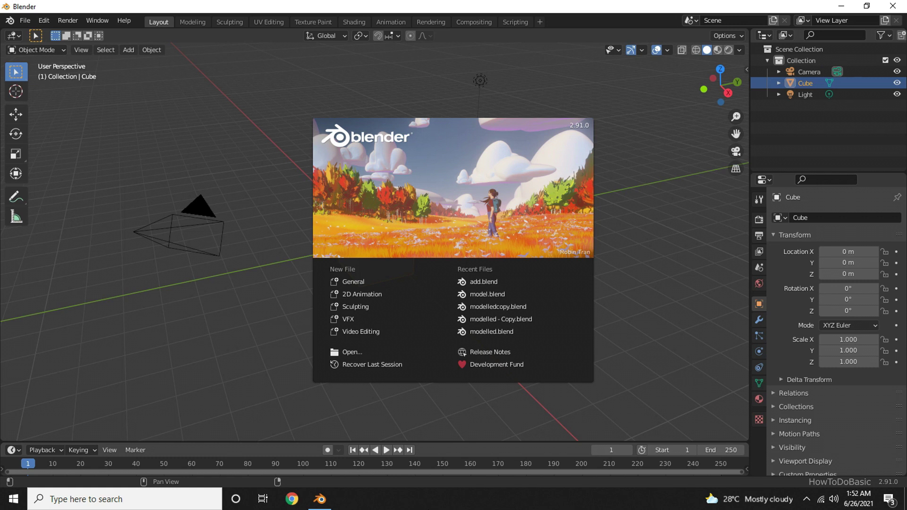
{"action": "left_click", "coordinate": [277, 314]}
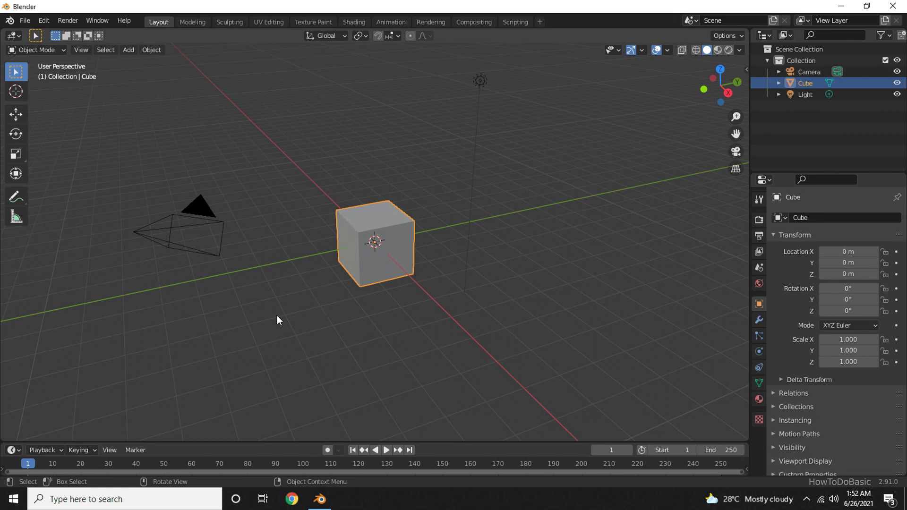
- Select the default camera, cube and light in turn to identify them, finishing with the cube selected
{"action": "left_click", "coordinate": [212, 231]}
{"action": "left_click", "coordinate": [396, 266]}
{"action": "left_click", "coordinate": [482, 80]}
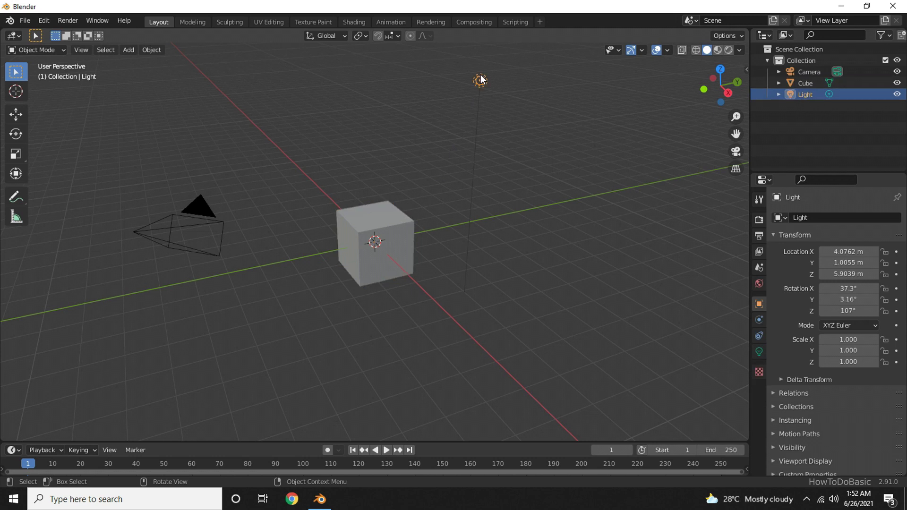
{"action": "left_click", "coordinate": [198, 229]}
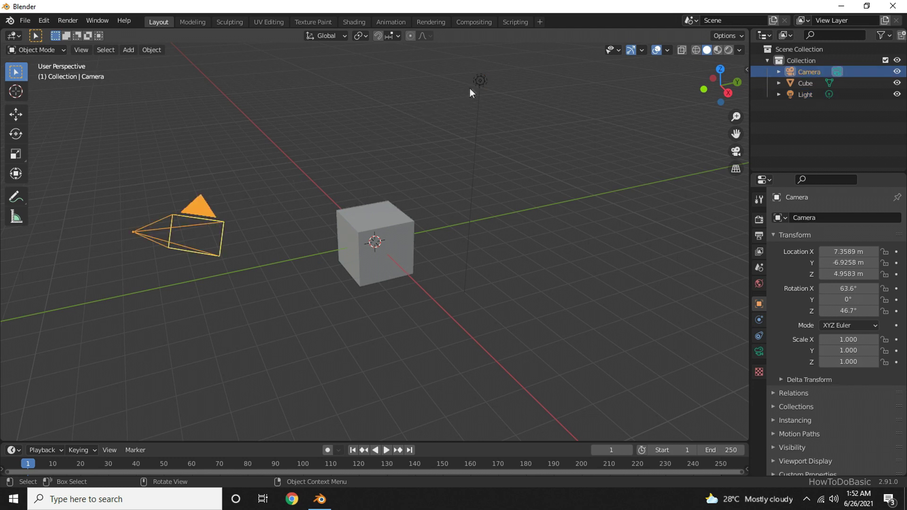
{"action": "left_click", "coordinate": [482, 81]}
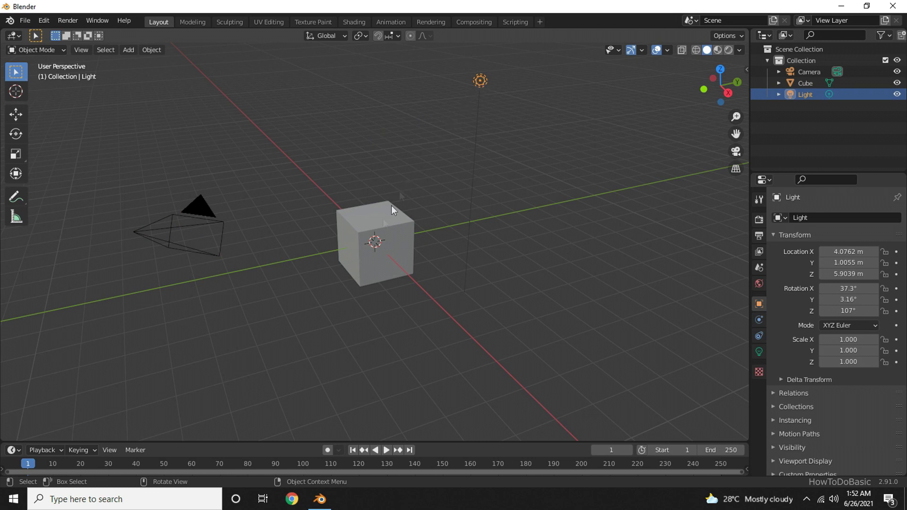
{"action": "left_click", "coordinate": [372, 228]}
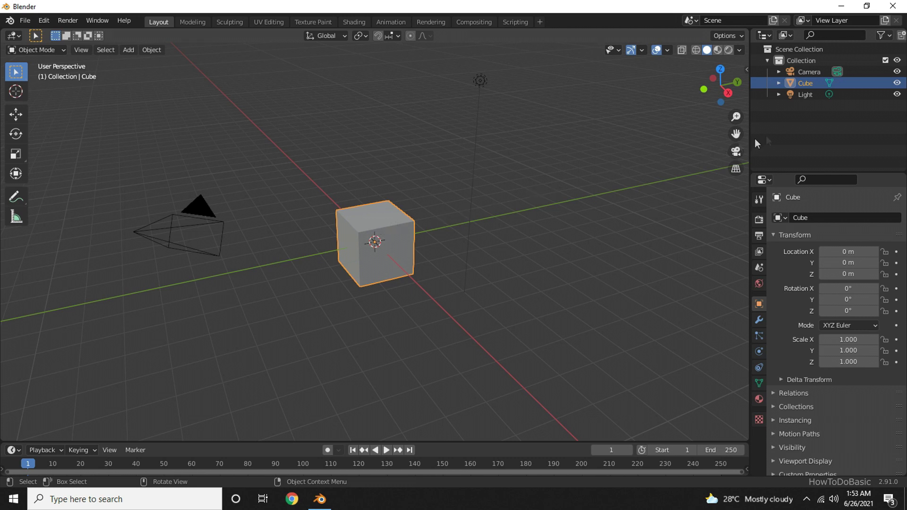
- Hide the light and the camera in the viewport
{"action": "left_click", "coordinate": [898, 94]}
{"action": "left_click", "coordinate": [898, 72]}
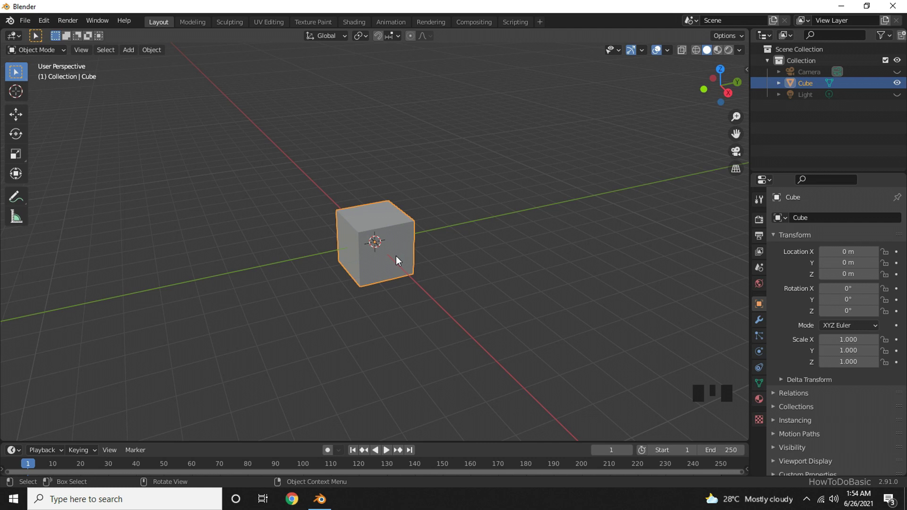
- Switch the cube from Object Mode to Edit Mode
{"action": "scroll", "coordinate": [396, 256], "scroll_direction": "up", "scroll_amount": 4}
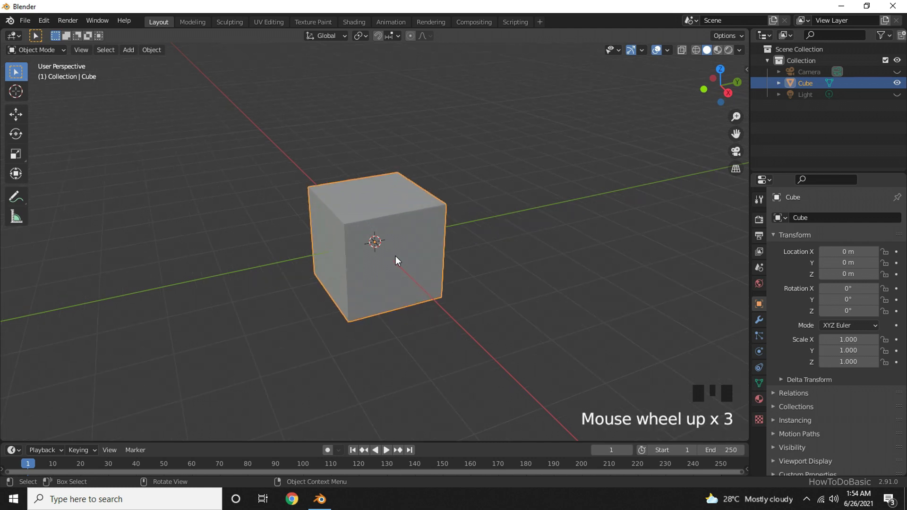
{"action": "middle_click_drag", "start_coordinate": [402, 258], "coordinate": [427, 264]}
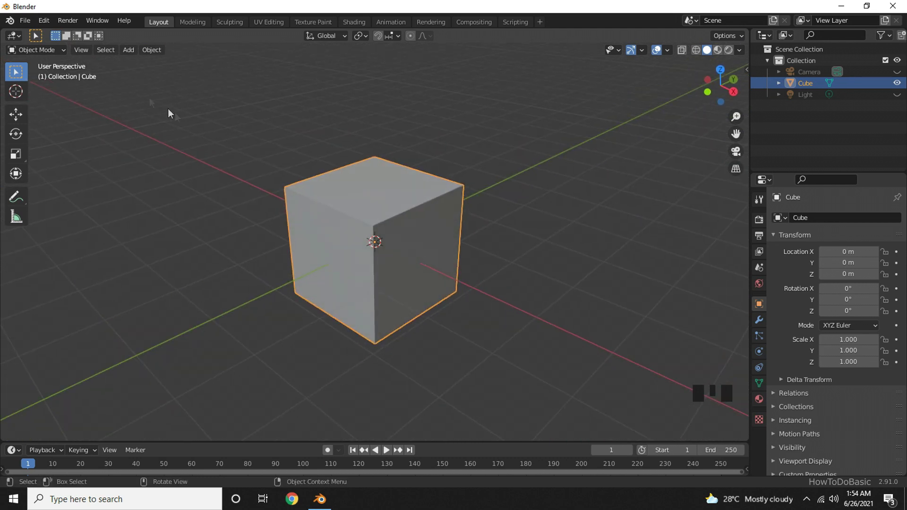
{"action": "left_click", "coordinate": [48, 51]}
{"action": "key", "text": "Tab"}
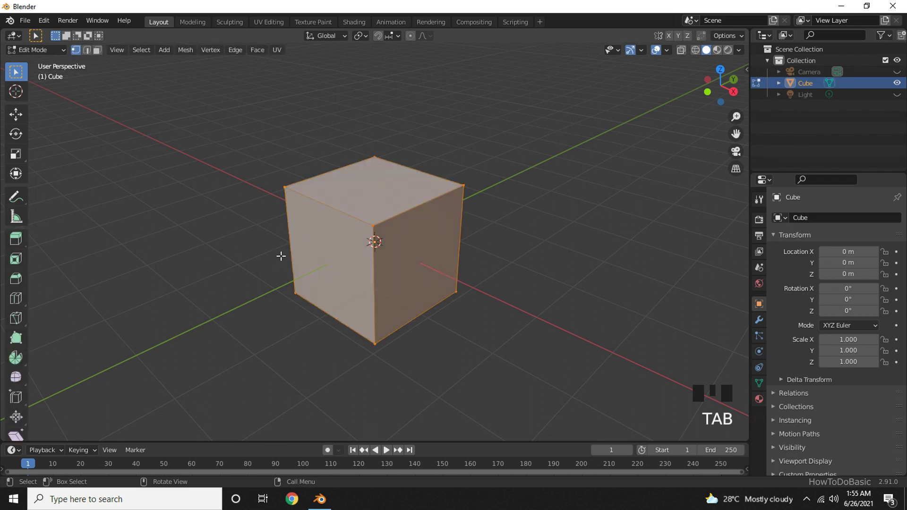
- Toggle the cube between Object Mode and Edit Mode twice, finishing in Edit Mode
{"action": "left_click", "coordinate": [54, 50]}
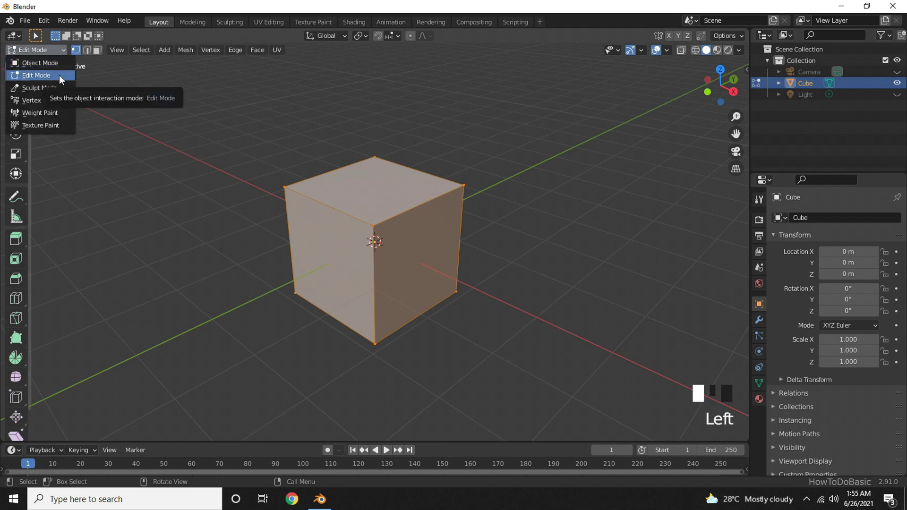
{"action": "left_click", "coordinate": [50, 49]}
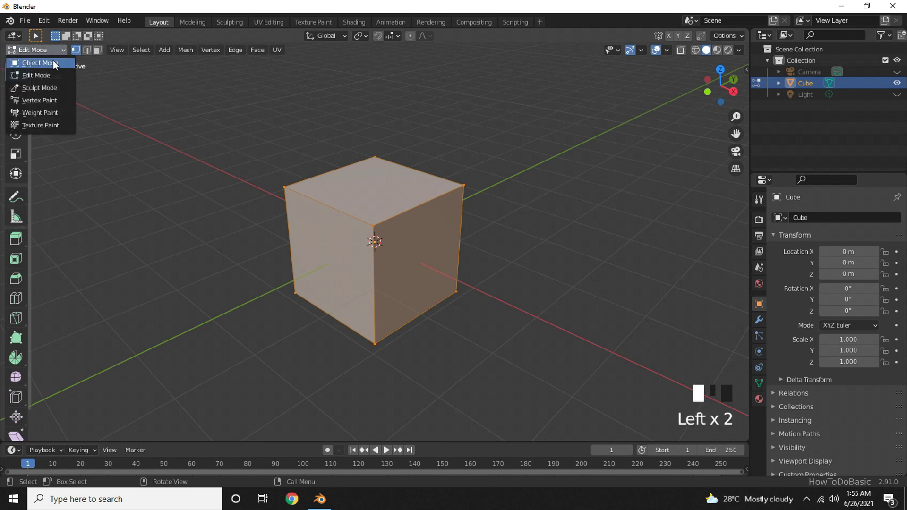
{"action": "left_click", "coordinate": [53, 62]}
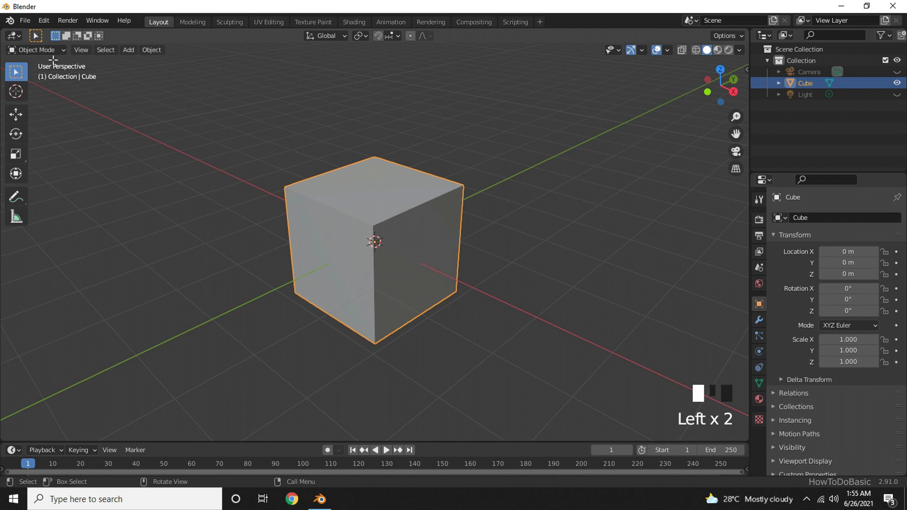
{"action": "key", "text": "Tab"}
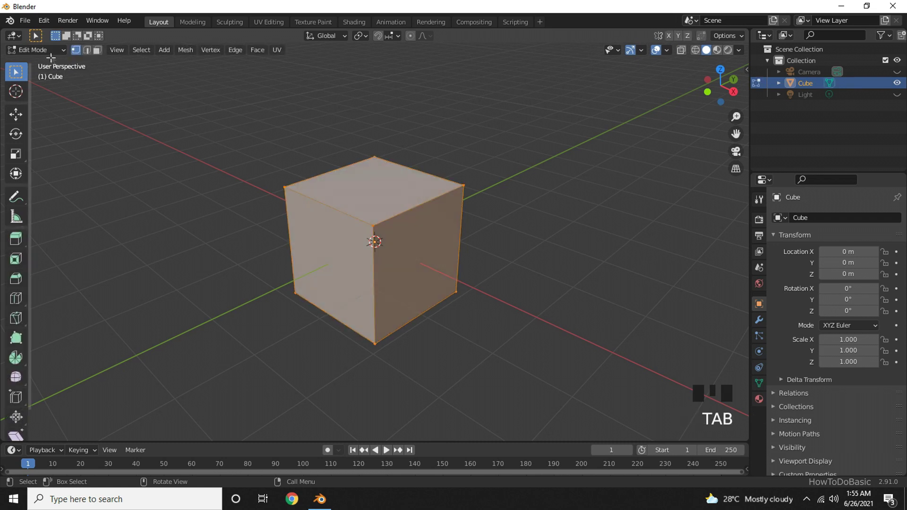
{"action": "left_click", "coordinate": [50, 51]}
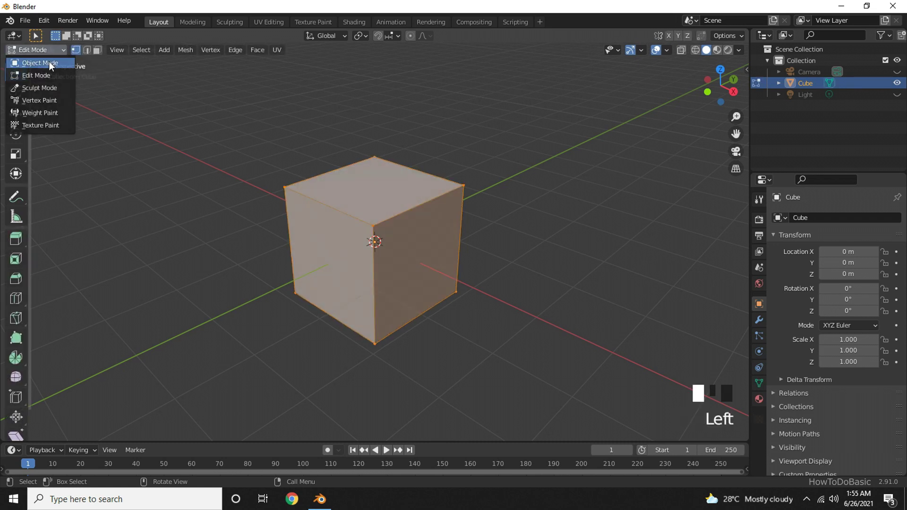
{"action": "left_click", "coordinate": [49, 63]}
{"action": "key", "text": "Tab"}
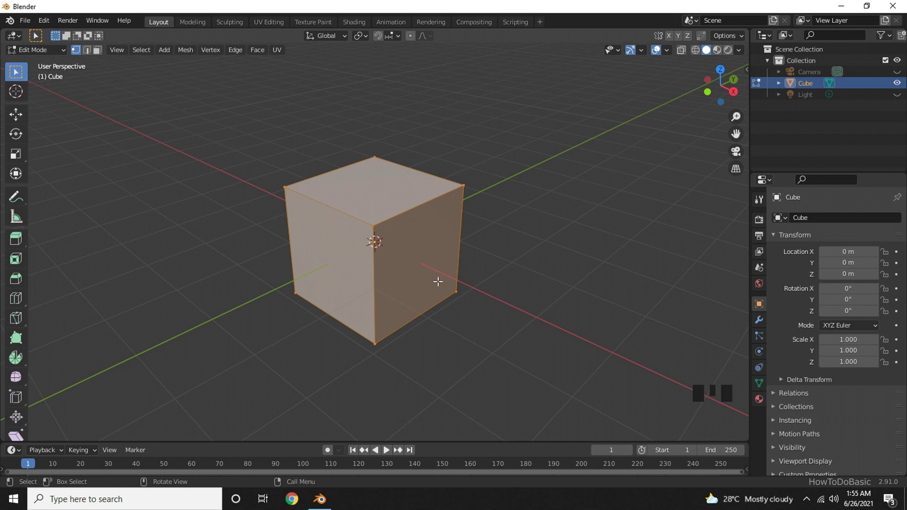
- Deselect all of the cube's geometry and switch to face selection
{"action": "middle_click_drag", "start_coordinate": [475, 287], "coordinate": [432, 301]}
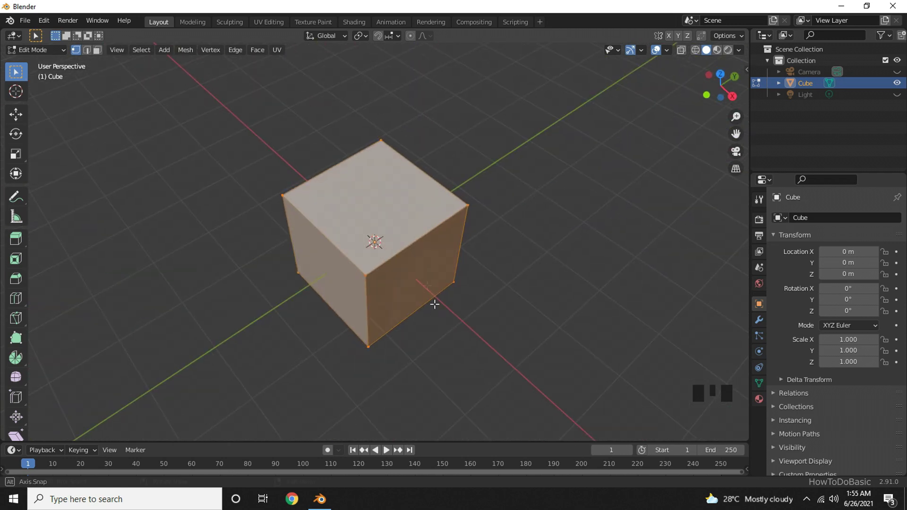
{"action": "left_click", "coordinate": [387, 218]}
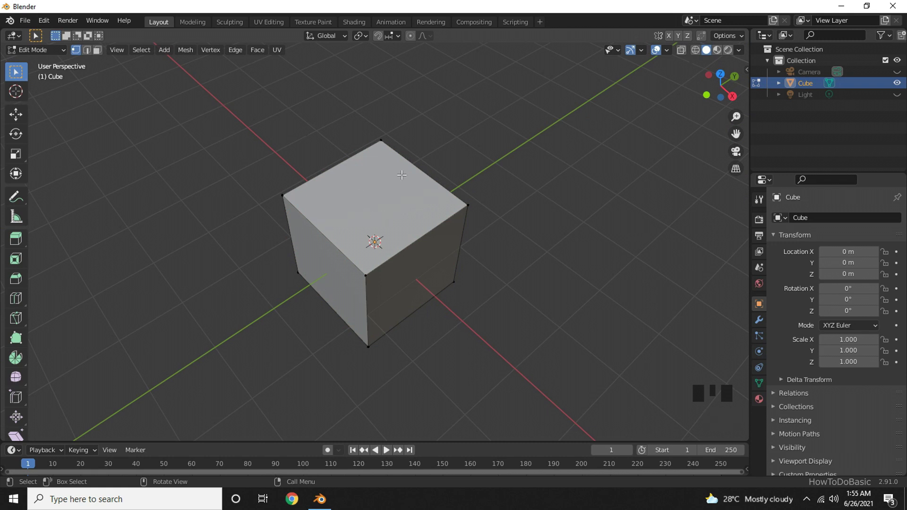
{"action": "left_click", "coordinate": [97, 50]}
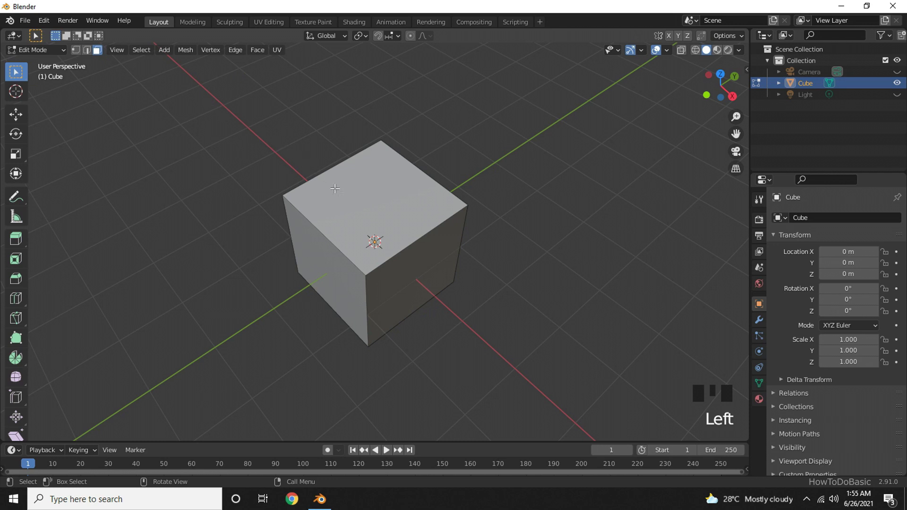
- Select the cube's top face, and after it the adjacent front side face
{"action": "left_click", "coordinate": [356, 209]}
{"action": "middle_click_drag", "start_coordinate": [430, 227], "coordinate": [457, 201]}
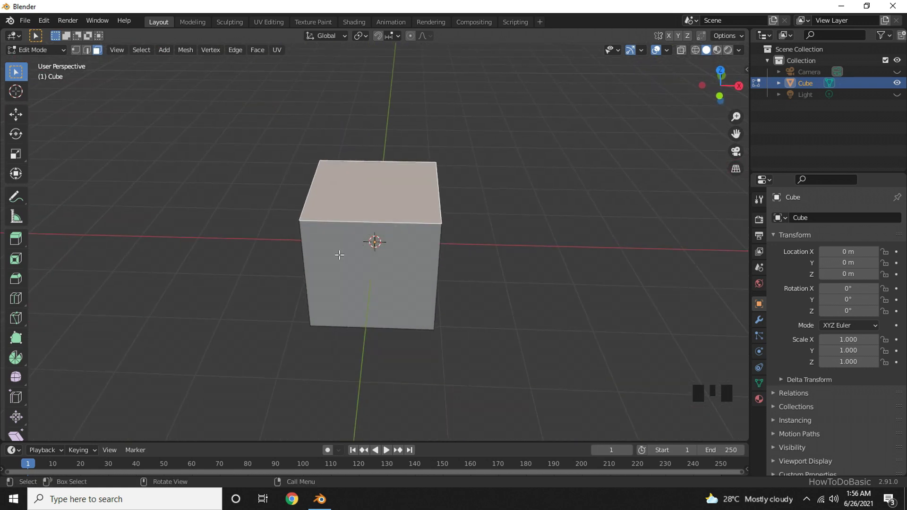
{"action": "left_click", "coordinate": [340, 256]}
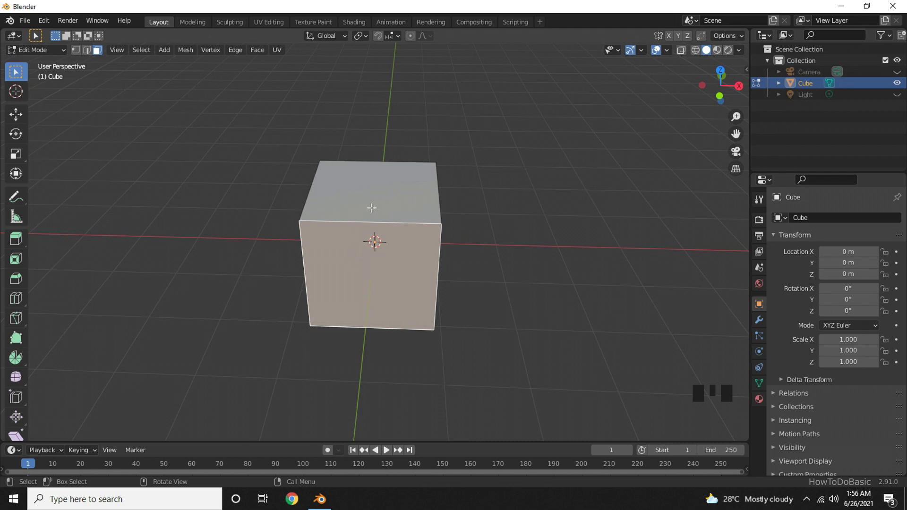
{"action": "middle_click_drag", "start_coordinate": [371, 207], "coordinate": [353, 197]}
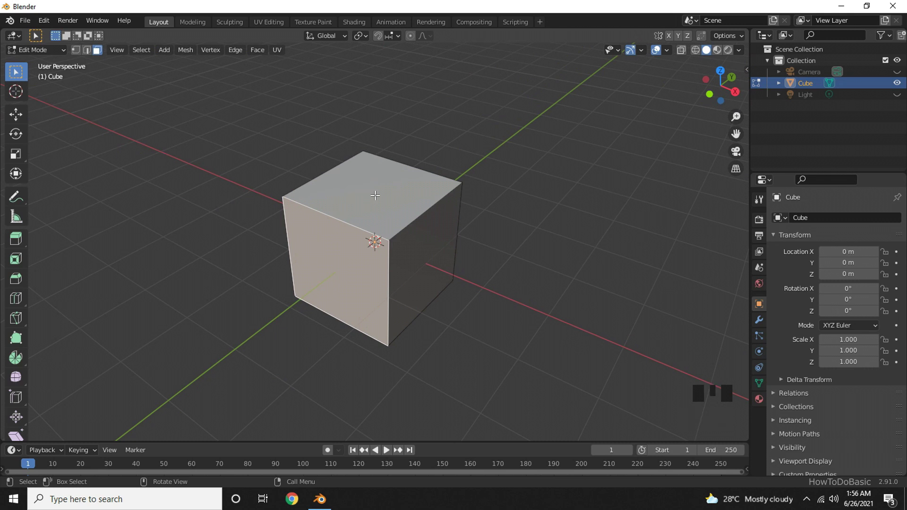
- Delete the cube's top face with the Faces option, leaving the box open at the top
{"action": "left_click", "coordinate": [375, 195]}
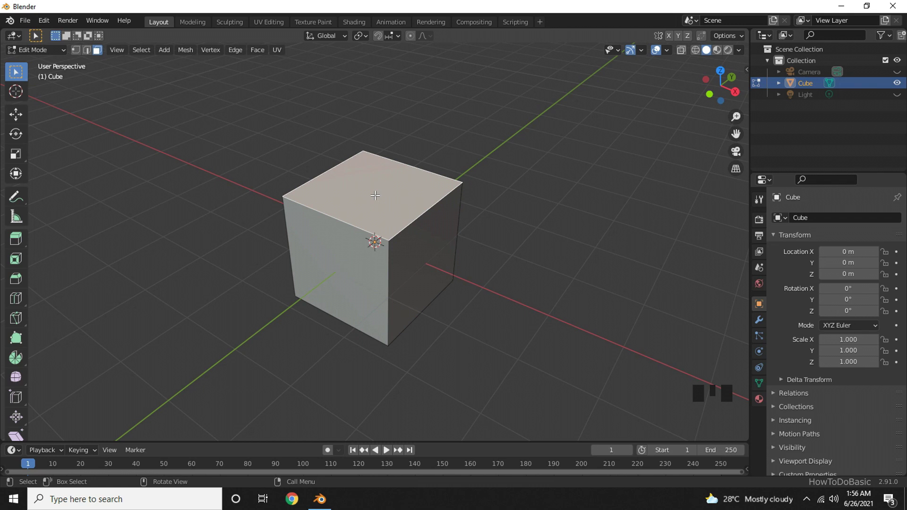
{"action": "key", "text": "x"}
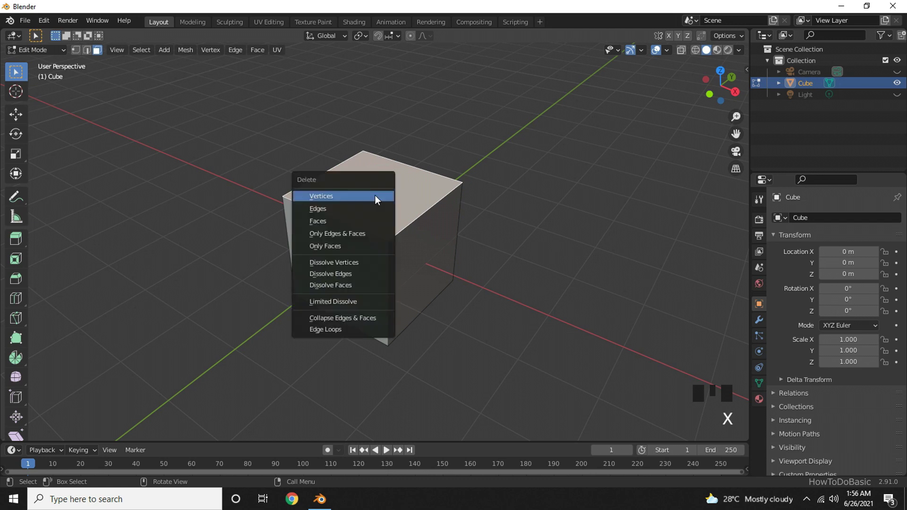
{"action": "left_click", "coordinate": [357, 222]}
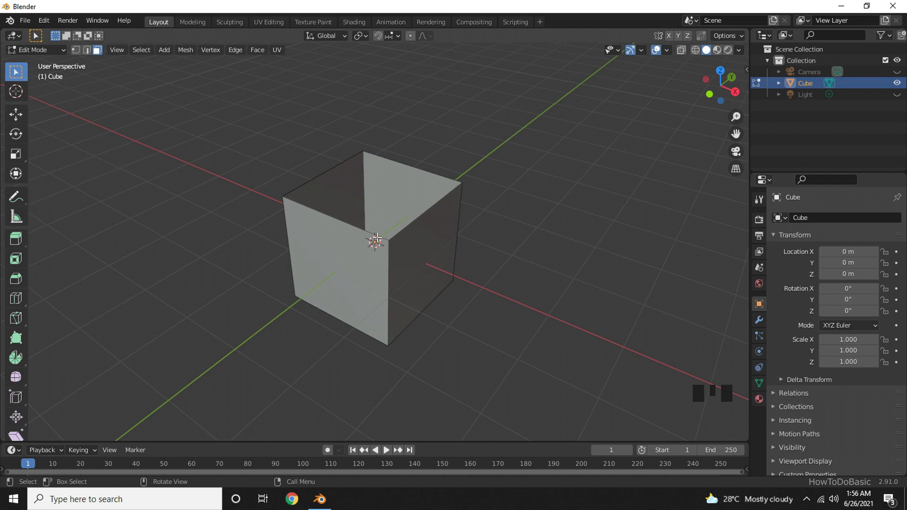
- Add a Solidify modifier to the open-topped cube
{"action": "middle_click_drag", "start_coordinate": [456, 278], "coordinate": [407, 266]}
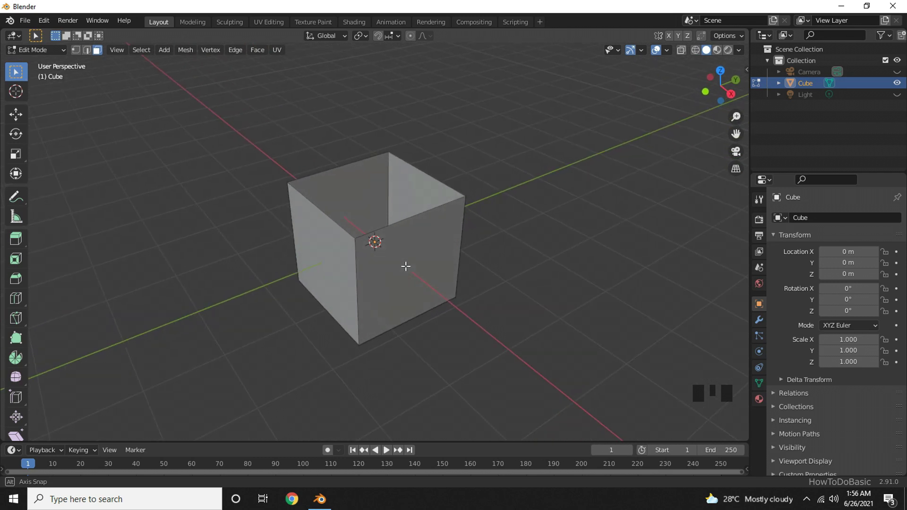
{"action": "middle_click_drag", "start_coordinate": [407, 266], "coordinate": [391, 263]}
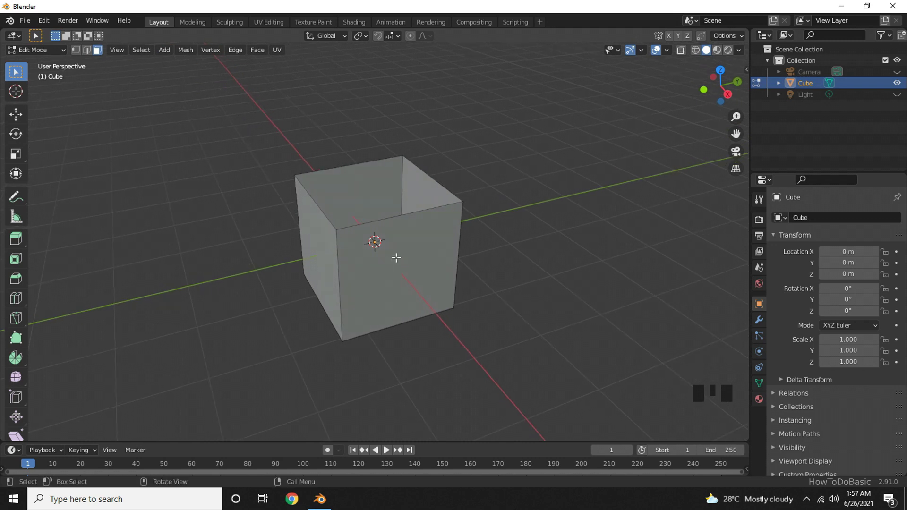
{"action": "left_click", "coordinate": [760, 321]}
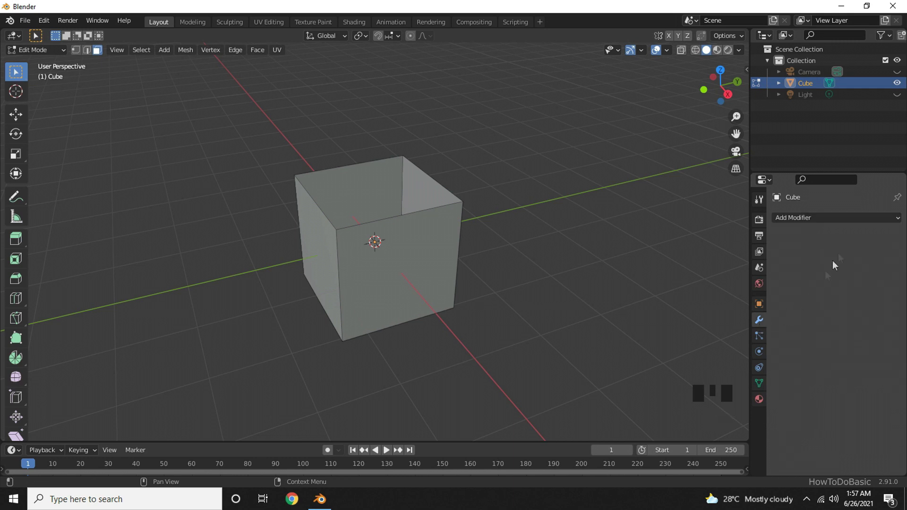
{"action": "left_click", "coordinate": [872, 218]}
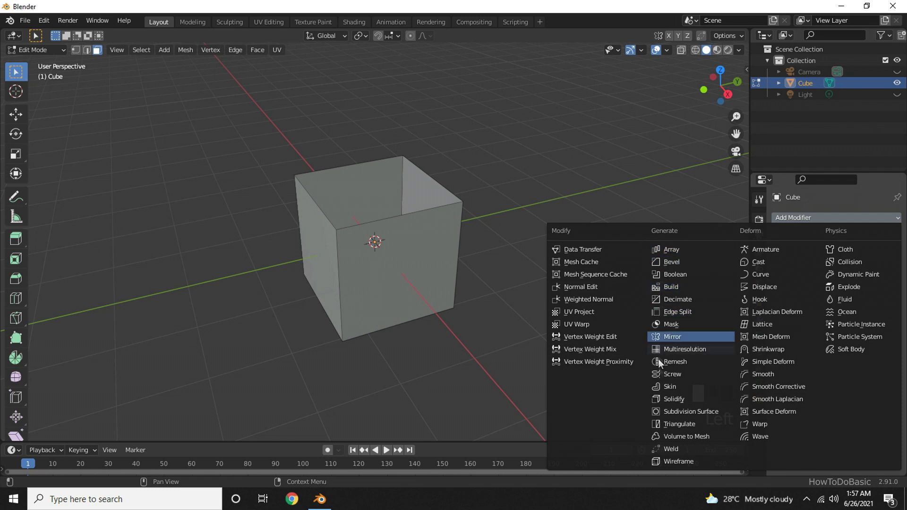
{"action": "left_click", "coordinate": [656, 399]}
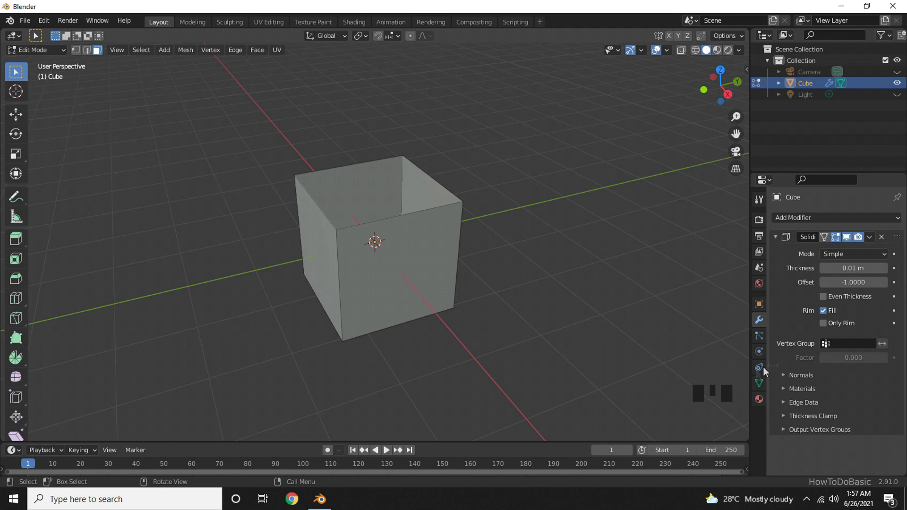
- Increase the Solidify modifier's thickness in small increments to 0.38 m
{"action": "left_click", "coordinate": [884, 268]}
{"action": "left_click", "coordinate": [884, 269]}
{"action": "left_click", "coordinate": [884, 269]}
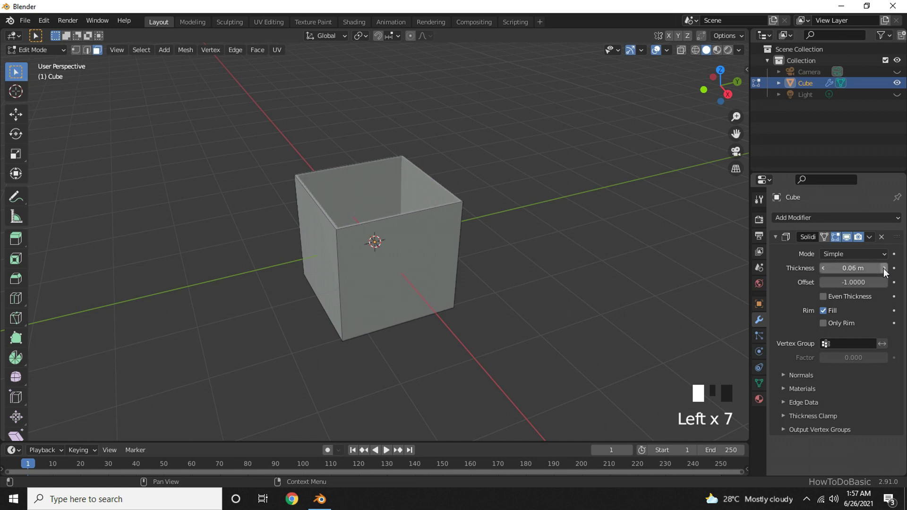
{"action": "left_click", "coordinate": [885, 269]}
{"action": "left_click", "coordinate": [884, 268]}
{"action": "left_click", "coordinate": [884, 269]}
{"action": "left_click", "coordinate": [884, 269]}
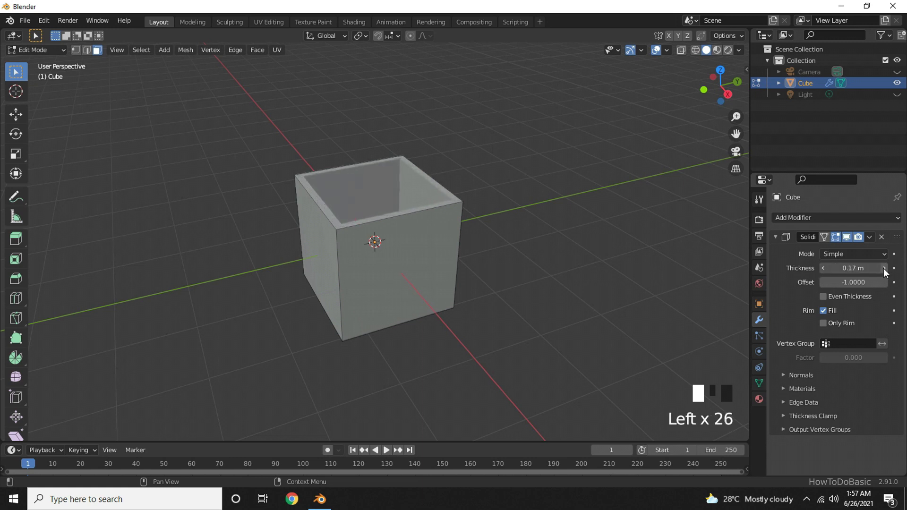
{"action": "left_click", "coordinate": [884, 269]}
{"action": "left_click", "coordinate": [884, 269]}
{"action": "left_click", "coordinate": [884, 269]}
{"action": "left_click", "coordinate": [884, 269]}
{"action": "left_click", "coordinate": [884, 269]}
{"action": "left_click", "coordinate": [884, 269]}
{"action": "left_click", "coordinate": [884, 269]}
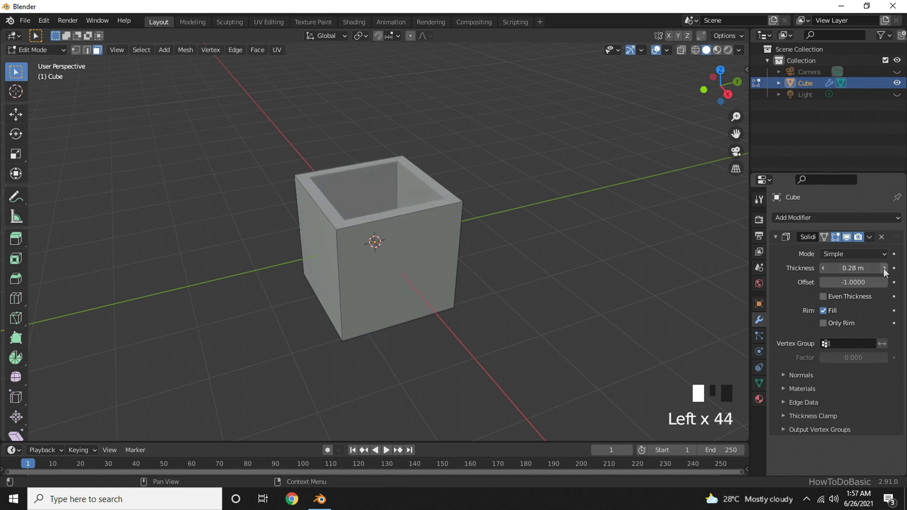
{"action": "left_click", "coordinate": [884, 268]}
{"action": "left_click", "coordinate": [884, 268]}
{"action": "left_click", "coordinate": [884, 269]}
{"action": "left_click", "coordinate": [883, 269]}
{"action": "left_click", "coordinate": [884, 268]}
{"action": "left_click", "coordinate": [885, 269]}
{"action": "left_click", "coordinate": [884, 269]}
{"action": "left_click", "coordinate": [884, 269]}
{"action": "left_click", "coordinate": [884, 269]}
{"action": "left_click", "coordinate": [884, 268]}
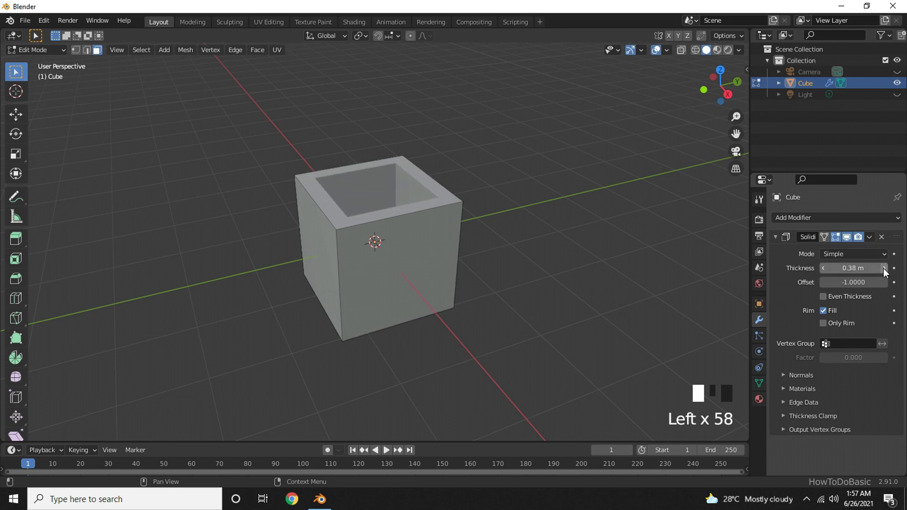
- Reduce the Solidify thickness in small increments to about 0.22 m, and finally down to -0.11 m
{"action": "left_click", "coordinate": [819, 269]}
{"action": "left_click", "coordinate": [823, 268]}
{"action": "left_click", "coordinate": [823, 269]}
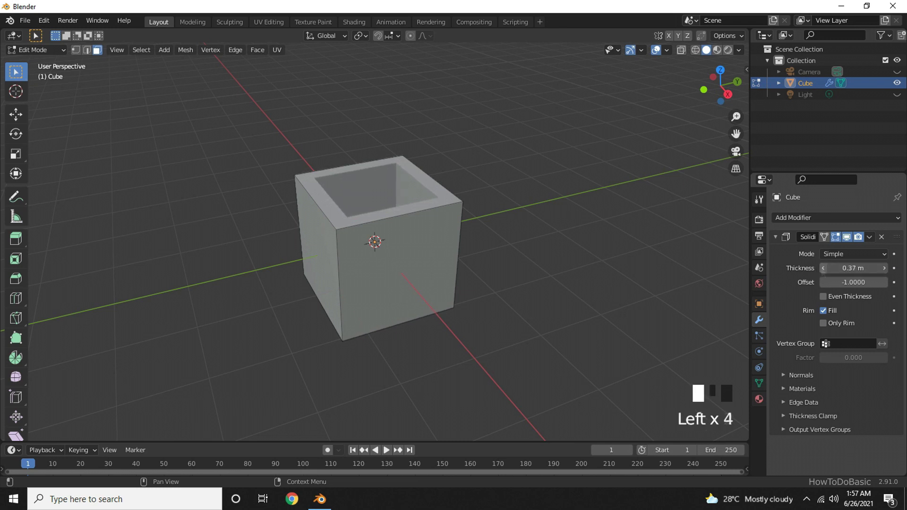
{"action": "left_click", "coordinate": [822, 269]}
{"action": "left_click", "coordinate": [822, 269]}
{"action": "left_click", "coordinate": [823, 269]}
{"action": "left_click", "coordinate": [823, 268]}
{"action": "left_click", "coordinate": [823, 269]}
{"action": "left_click", "coordinate": [823, 268]}
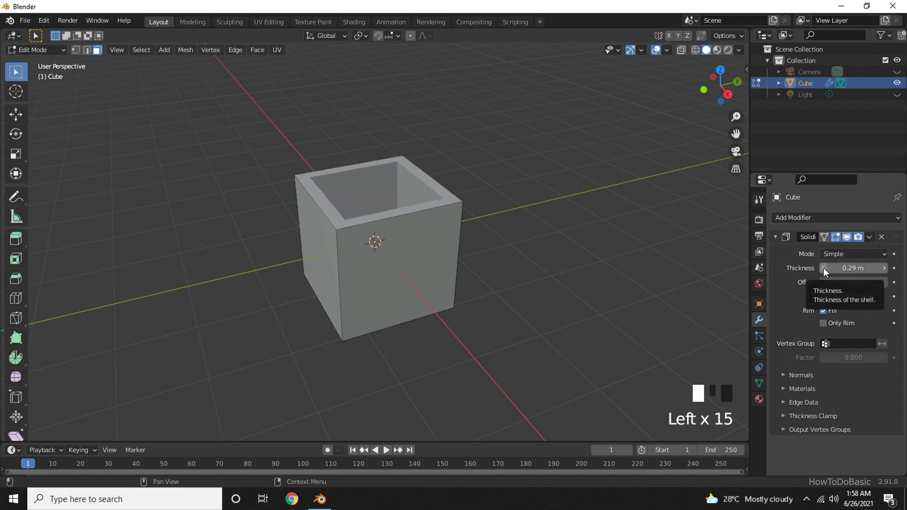
{"action": "left_click", "coordinate": [824, 269]}
{"action": "left_click", "coordinate": [824, 268]}
{"action": "left_click", "coordinate": [825, 268]}
{"action": "left_click", "coordinate": [824, 268]}
{"action": "left_click", "coordinate": [824, 268]}
{"action": "left_click", "coordinate": [824, 267]}
{"action": "left_click", "coordinate": [824, 269]}
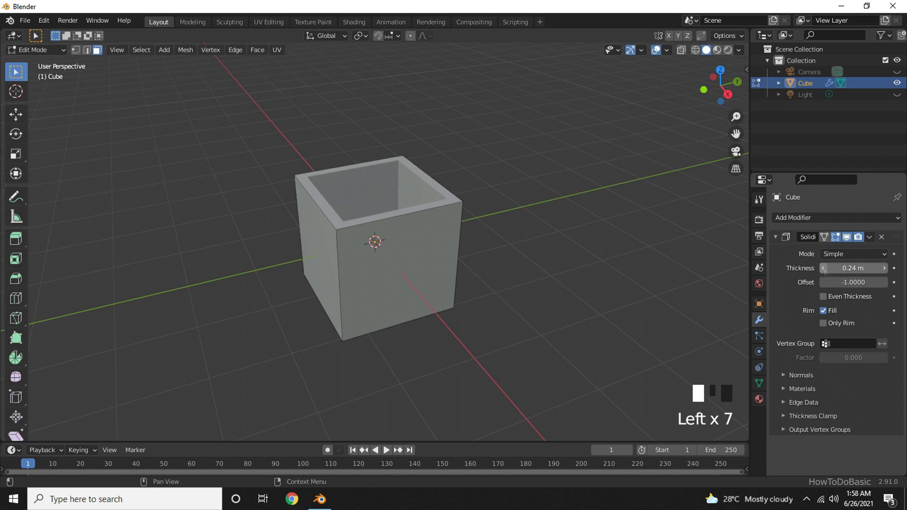
{"action": "left_click", "coordinate": [824, 268]}
{"action": "left_click", "coordinate": [823, 268]}
{"action": "left_click", "coordinate": [824, 268]}
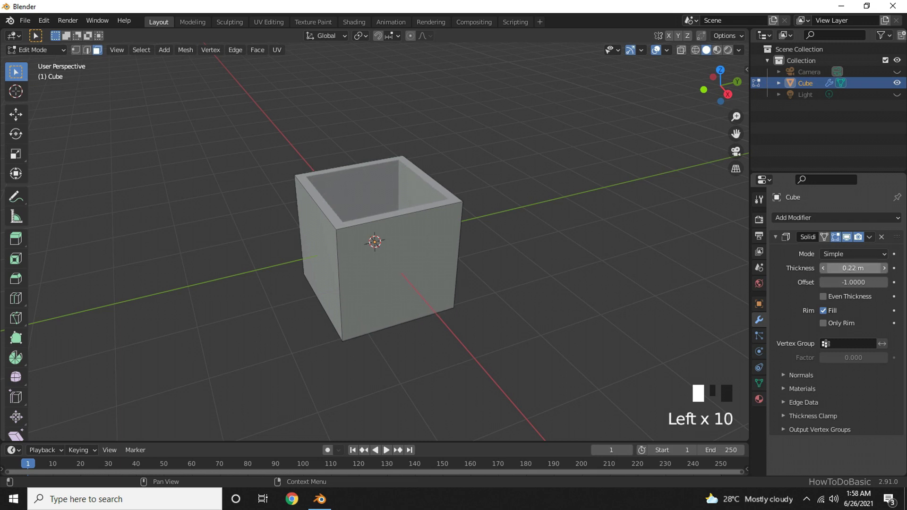
{"action": "left_click", "coordinate": [824, 268]}
{"action": "left_click_drag", "start_coordinate": [824, 268], "coordinate": [854, 268]}
- Set the Solidify modifier's thickness to exactly 0.04 m
{"action": "left_click", "coordinate": [854, 268]}
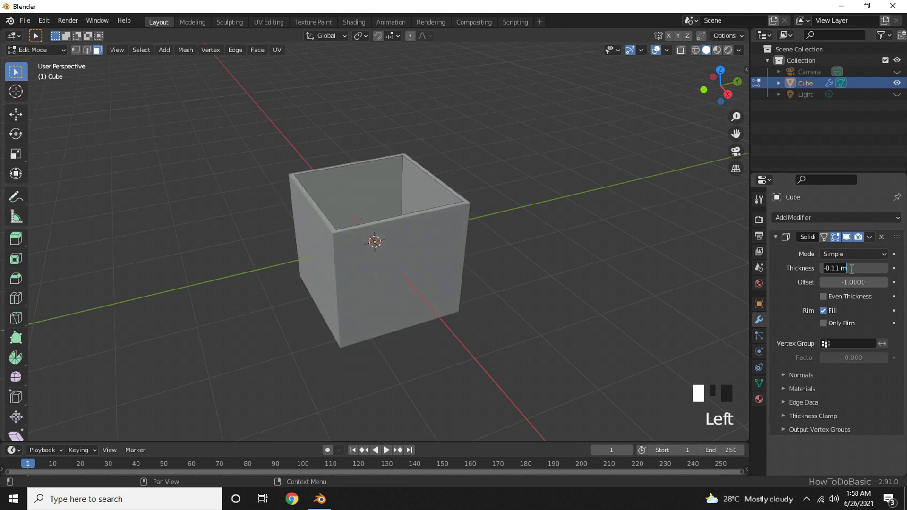
{"action": "key", "text": "ctrl+a"}
{"action": "type", "text": "0.04"}
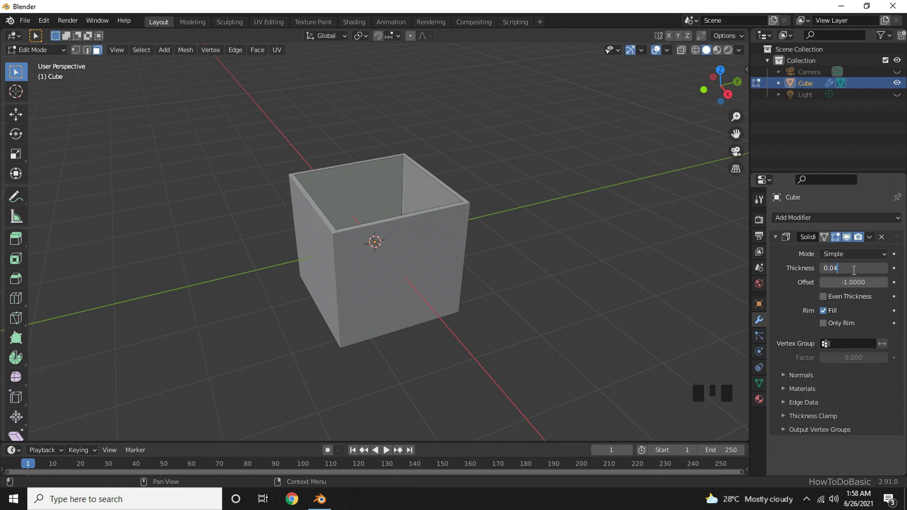
{"action": "key", "text": "Return"}
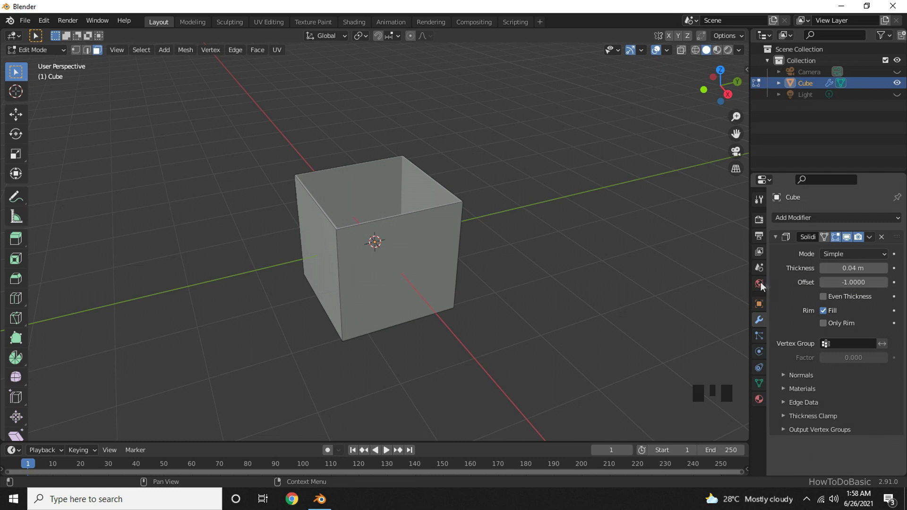
- Switch the cube to Object Mode and apply its Solidify modifier
{"action": "middle_click_drag", "start_coordinate": [629, 297], "coordinate": [658, 302]}
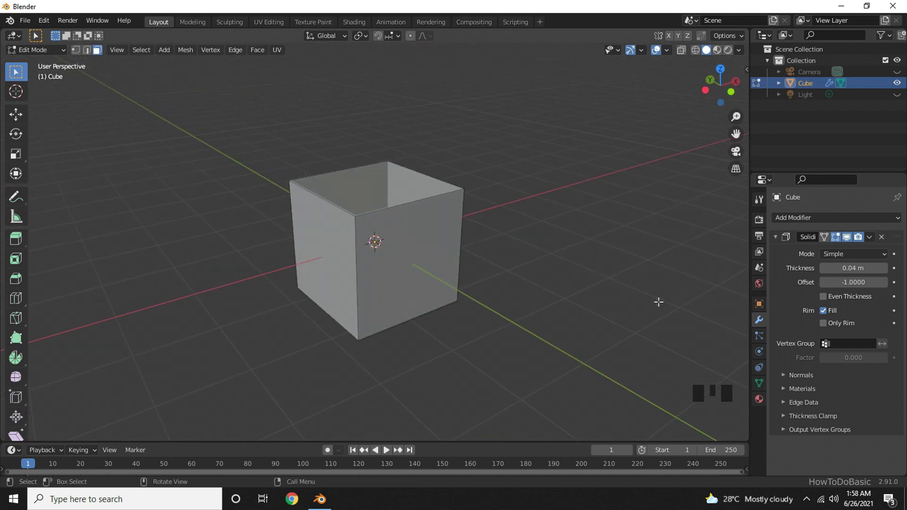
{"action": "left_click", "coordinate": [871, 237]}
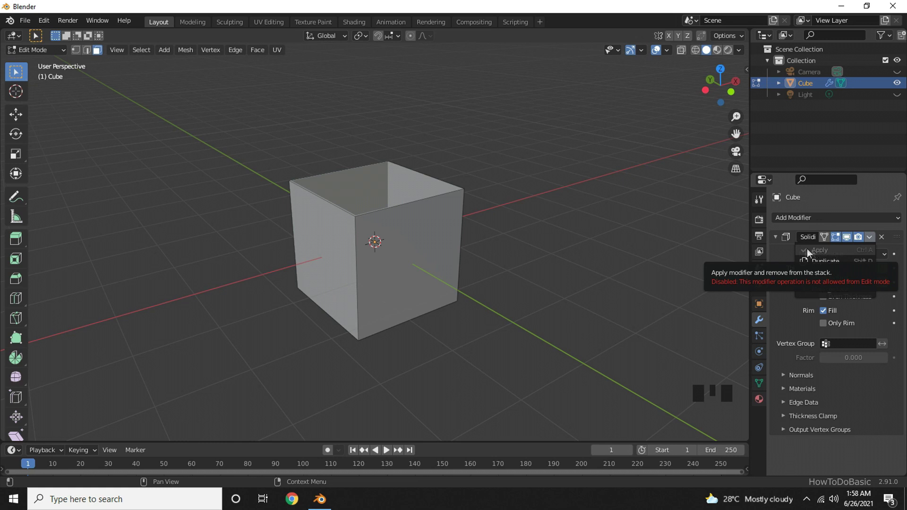
{"action": "key", "text": "Tab"}
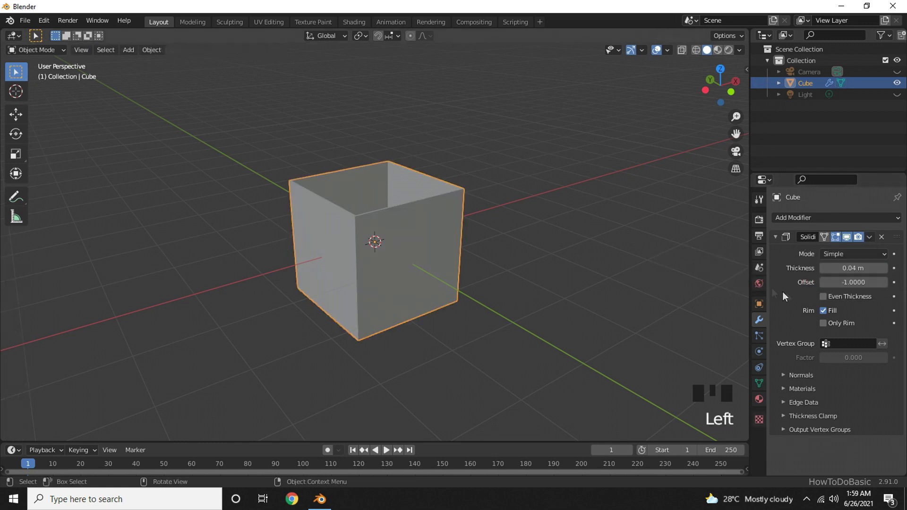
{"action": "left_click", "coordinate": [870, 238]}
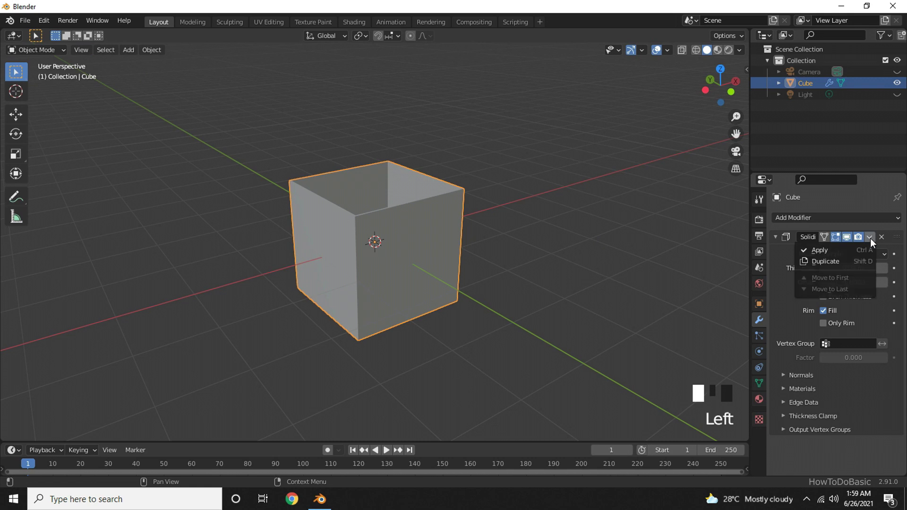
{"action": "left_click", "coordinate": [846, 251]}
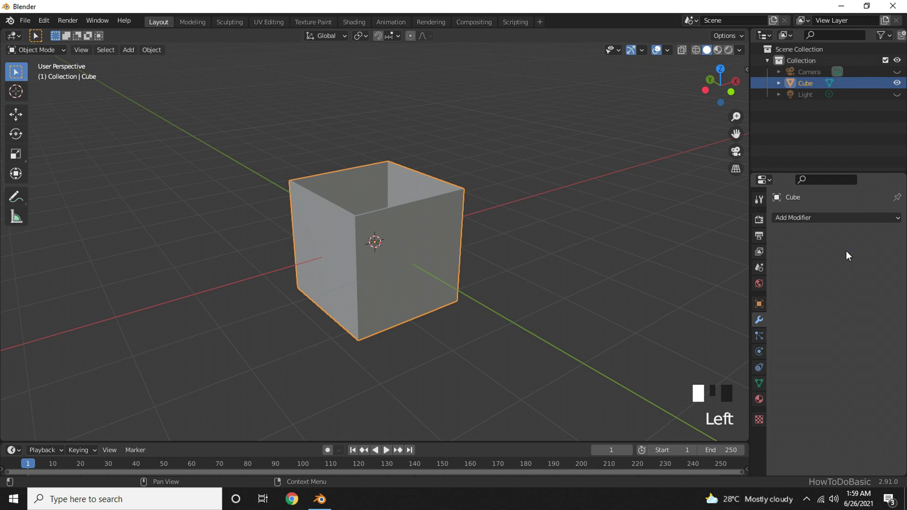